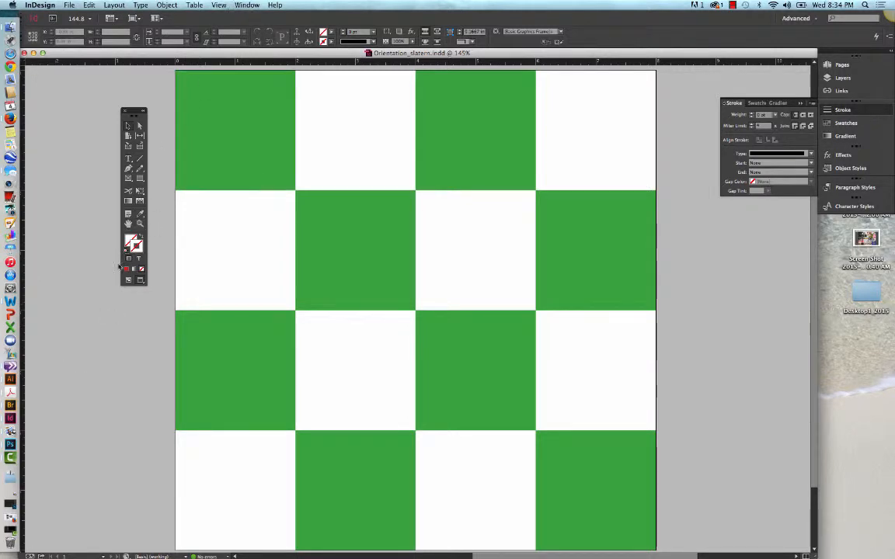
# - Switch the screen mode from Preview to Normal and hide the guides on the checkerboard page
pyautogui.click(141, 280)
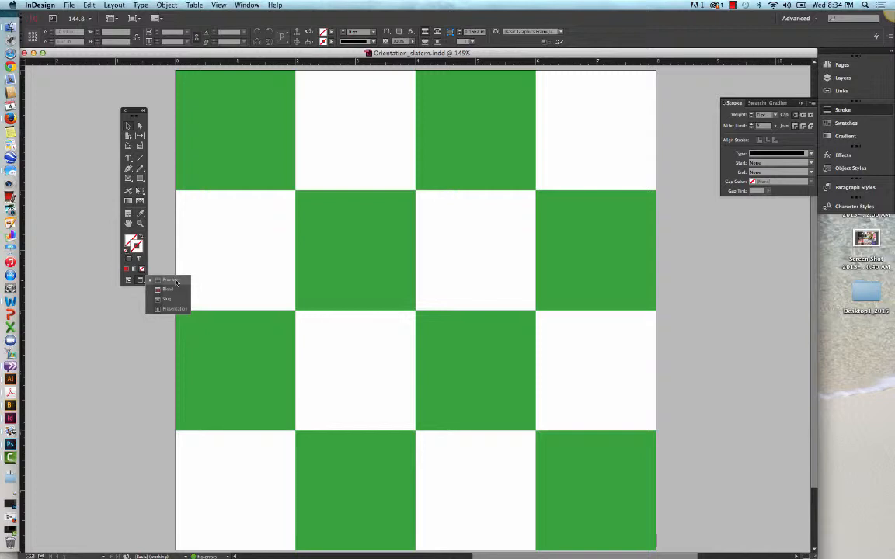
pyautogui.click(176, 281)
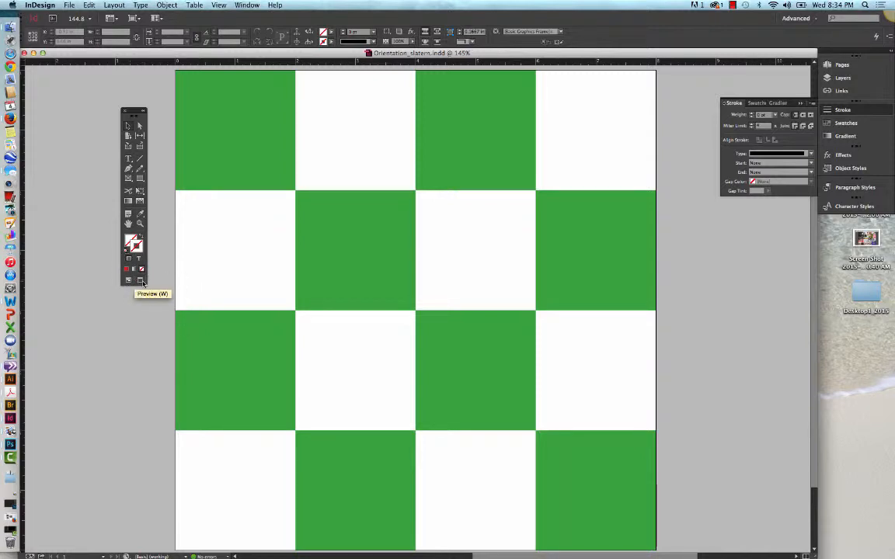
pyautogui.click(128, 281)
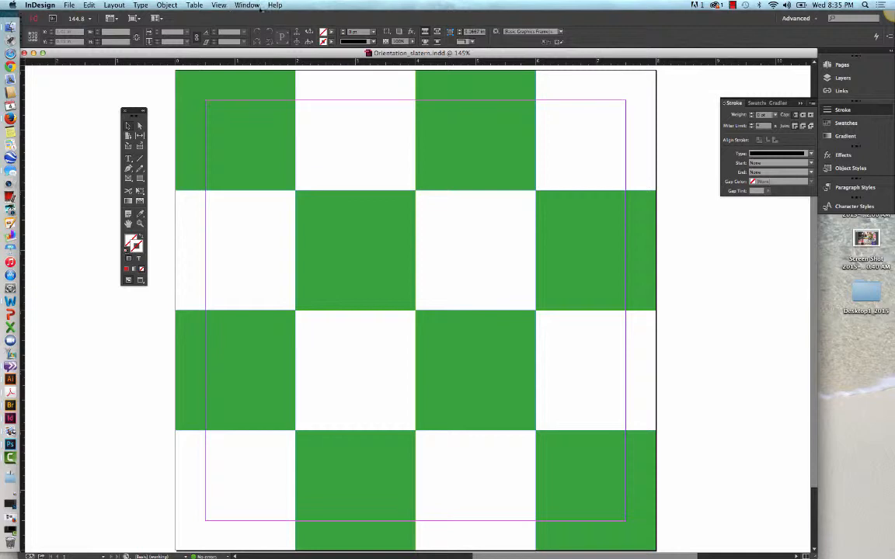
pyautogui.click(219, 6)
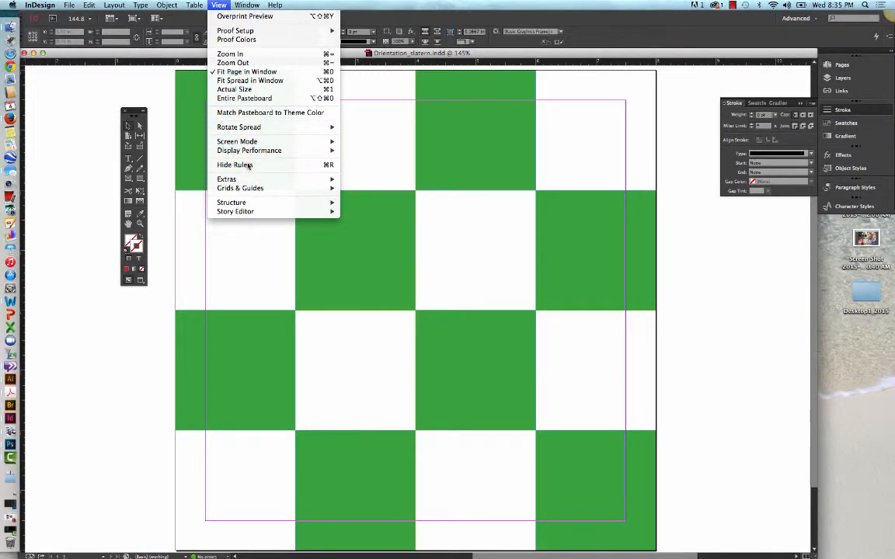
pyautogui.moveTo(250, 191)
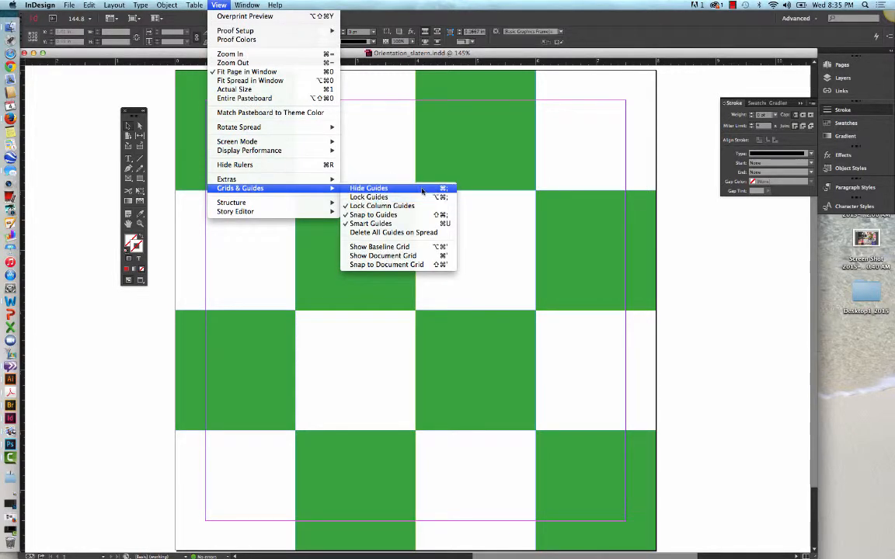
pyautogui.click(379, 188)
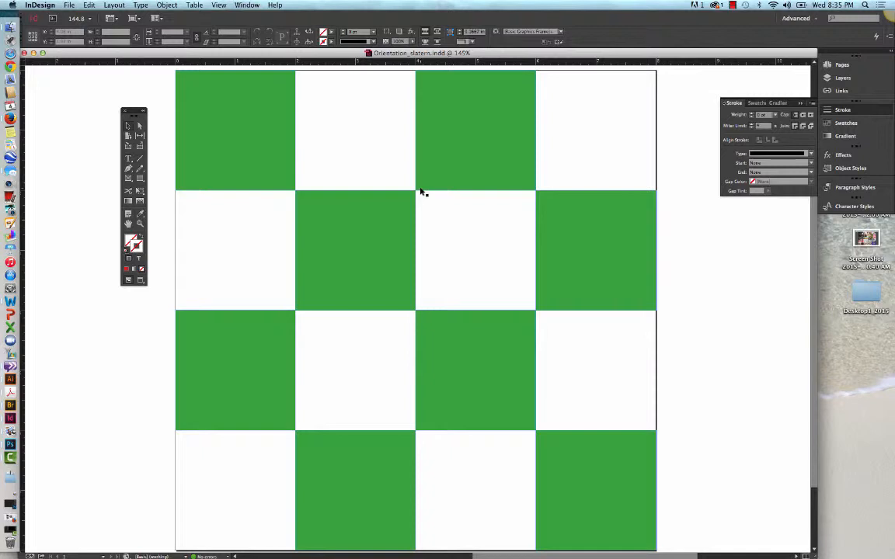
# - Paste a copy of the green squares in place and flip it so that it covers the white squares
pyautogui.click(421, 191)
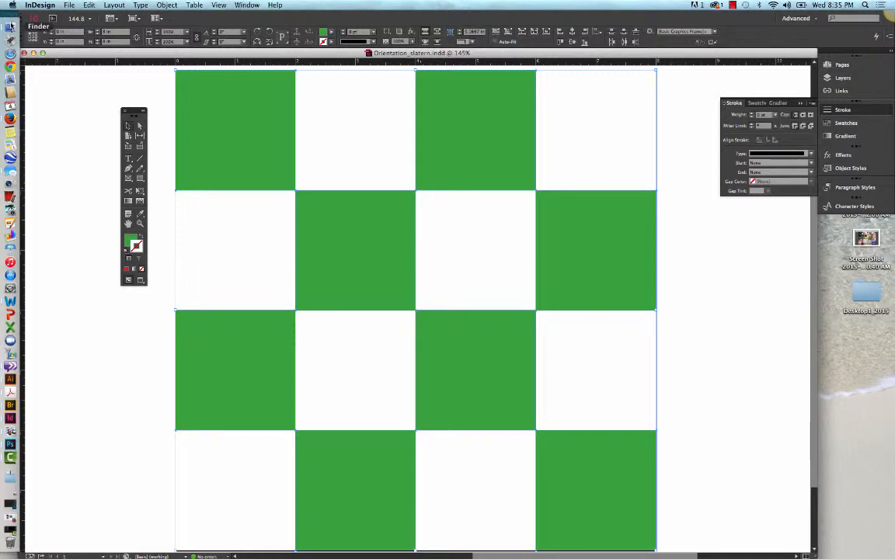
pyautogui.click(90, 6)
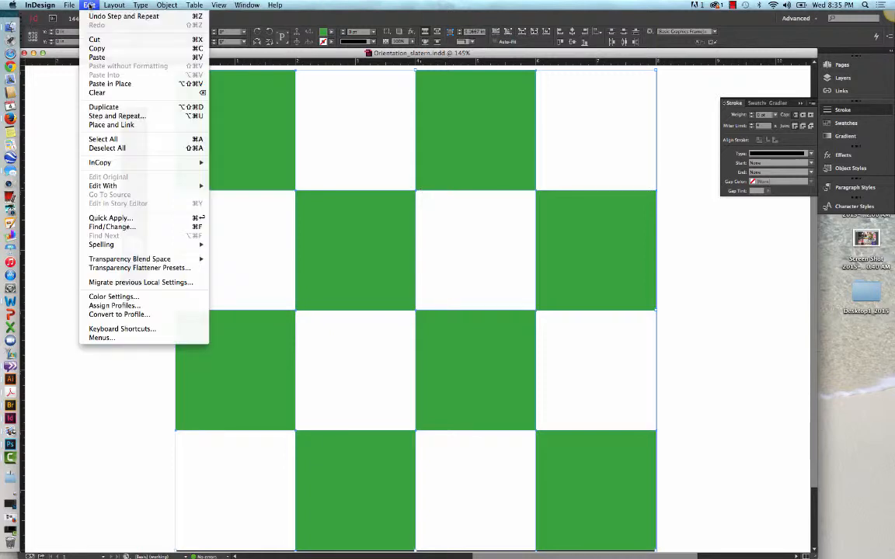
pyautogui.click(127, 84)
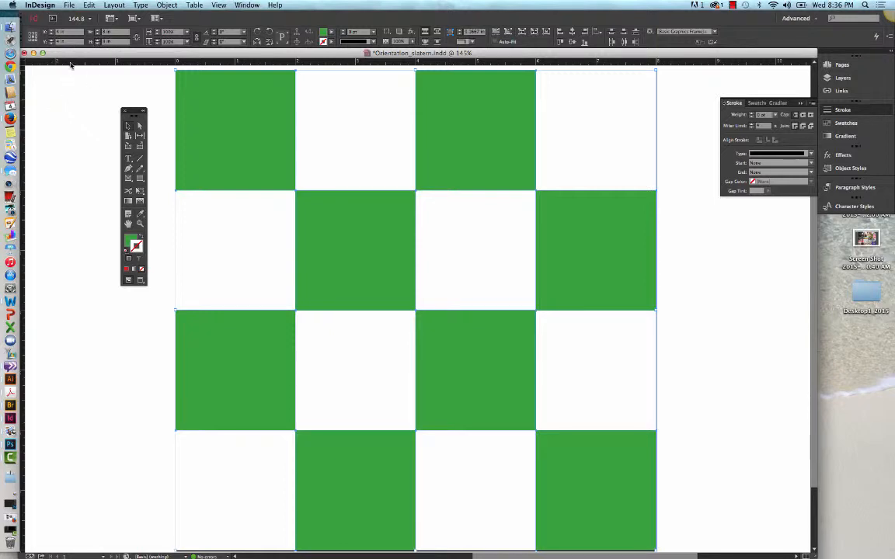
pyautogui.click(223, 35)
pyautogui.click(231, 42)
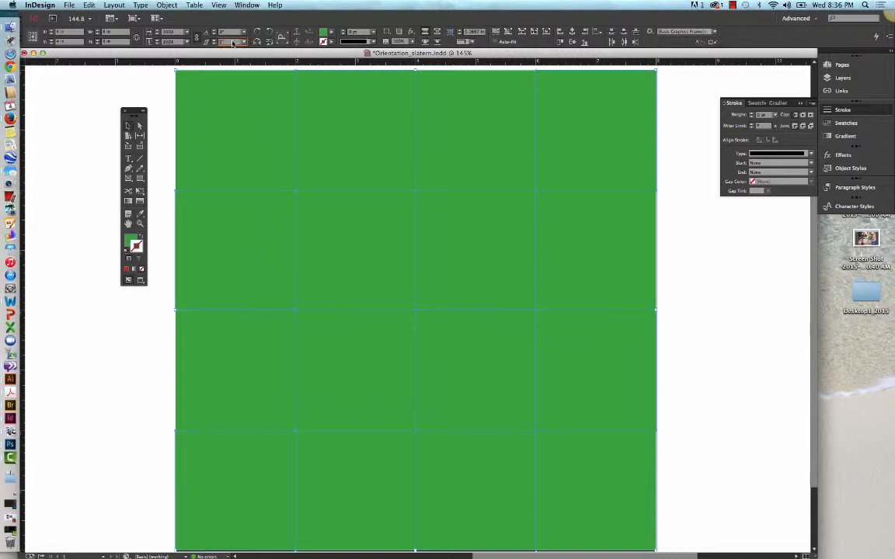
# - Fill the flipped copy of the squares with the Dark Blue swatch and deselect it
pyautogui.click(129, 241)
pyautogui.click(847, 123)
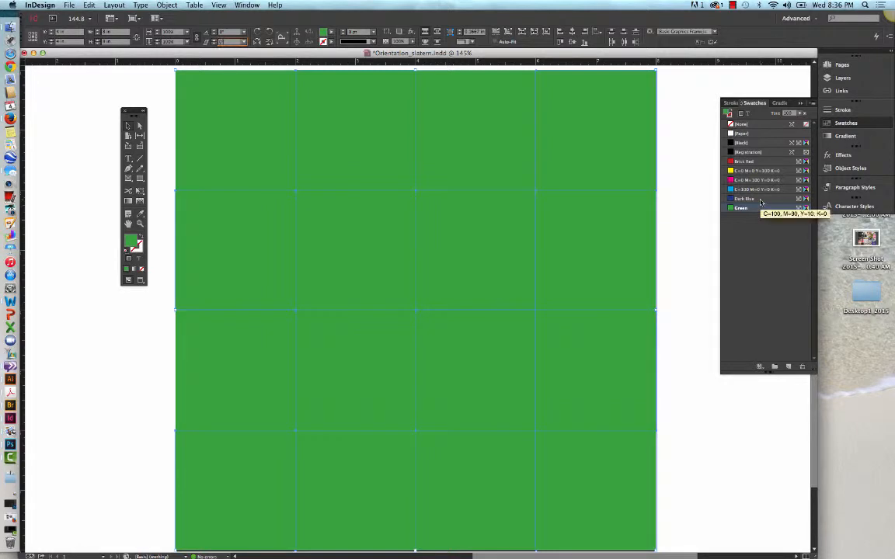
pyautogui.click(761, 200)
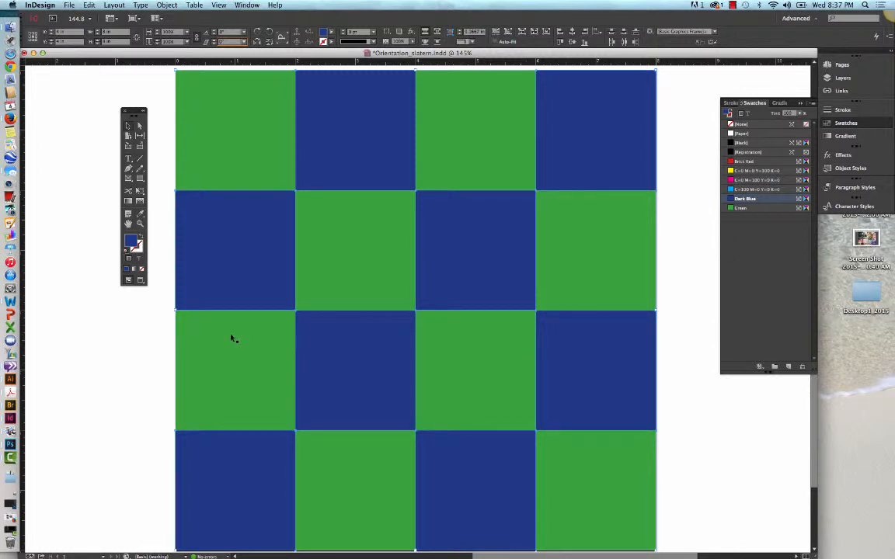
pyautogui.click(143, 409)
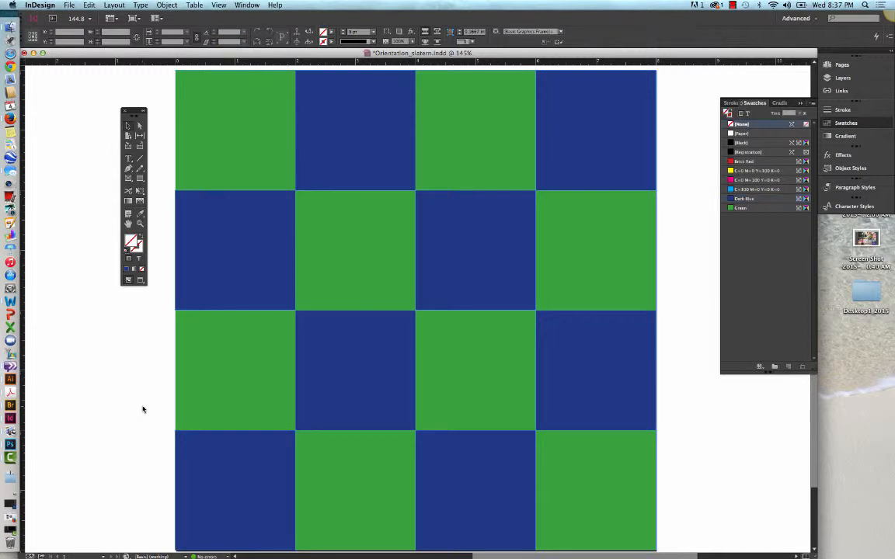
# - Try to enlarge the whole checkerboard from its center to about 8.34 in wide and high
pyautogui.press('super+a')
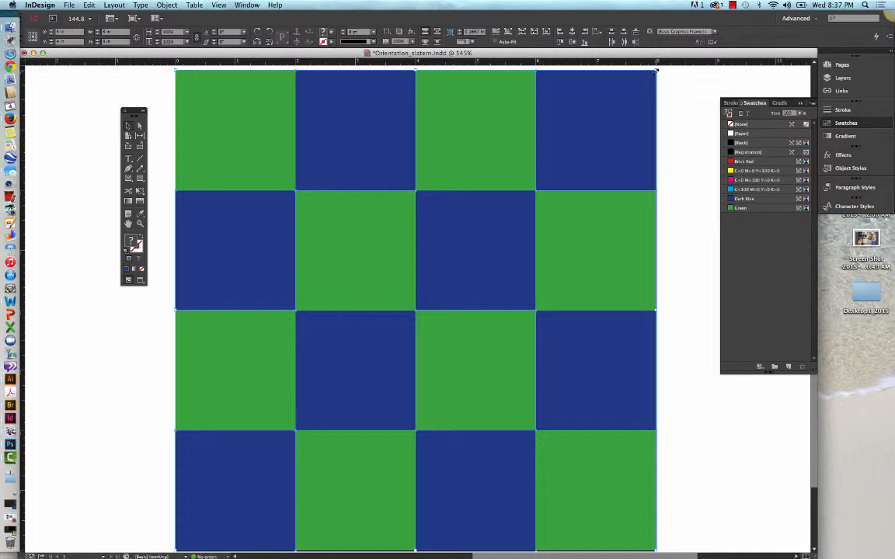
pyautogui.moveTo(655, 72); pyautogui.dragTo(666, 66)
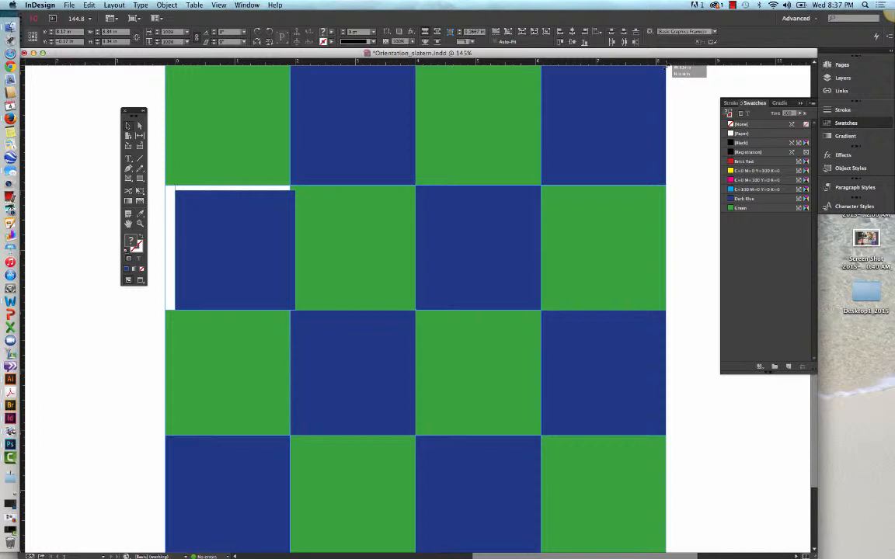
pyautogui.moveTo(666, 68); pyautogui.dragTo(666, 67)
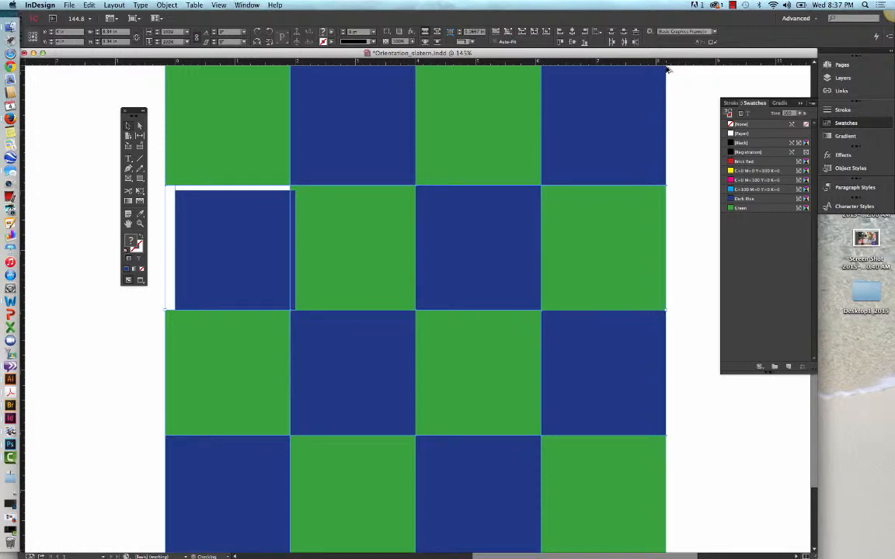
pyautogui.click(732, 6)
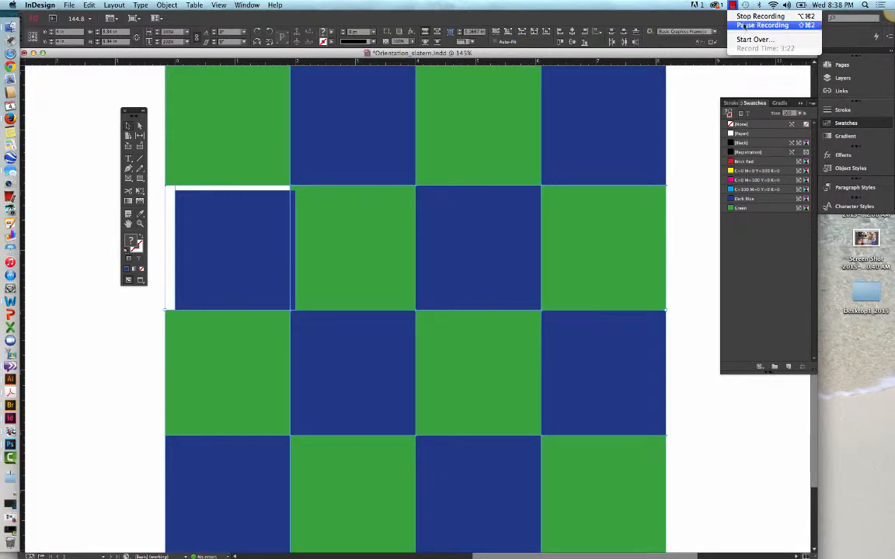
pyautogui.click(745, 26)
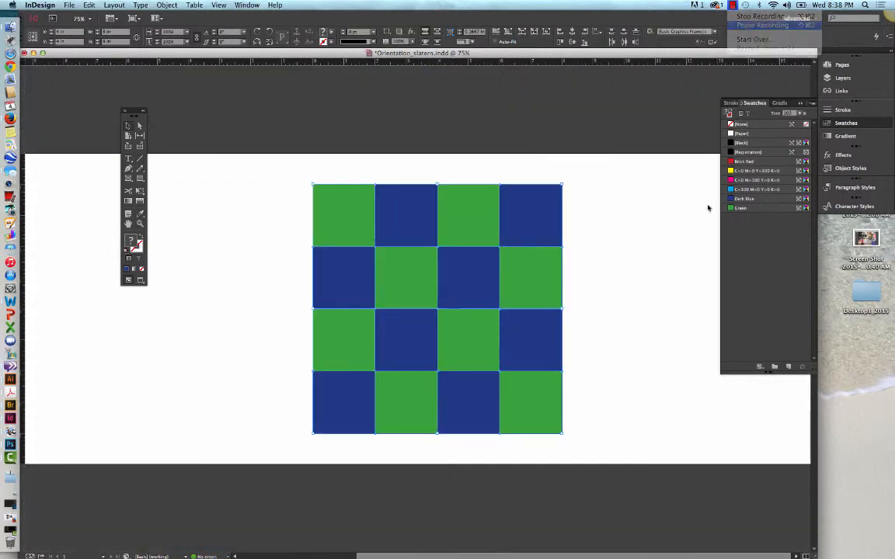
# - Select all the squares and scale the checkerboard down about its center to about 4.25 in wide and high
pyautogui.click(647, 223)
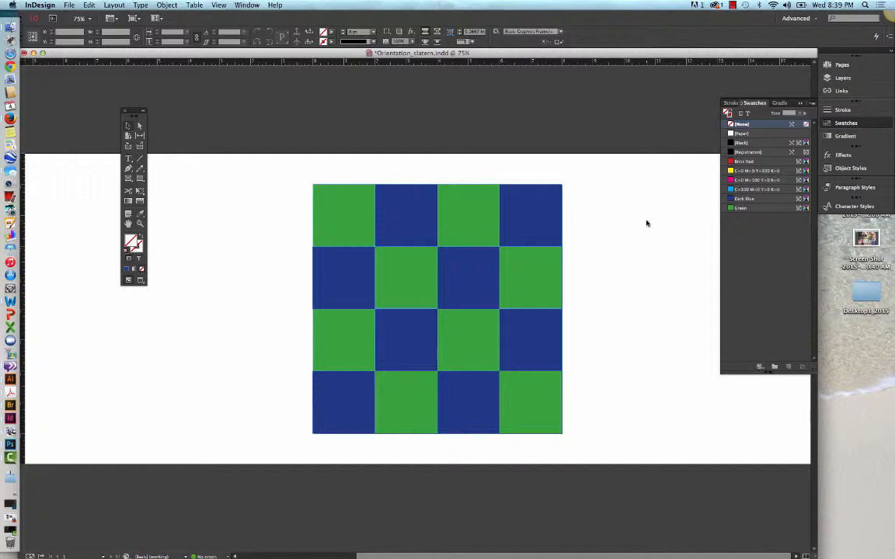
pyautogui.press('super+a')
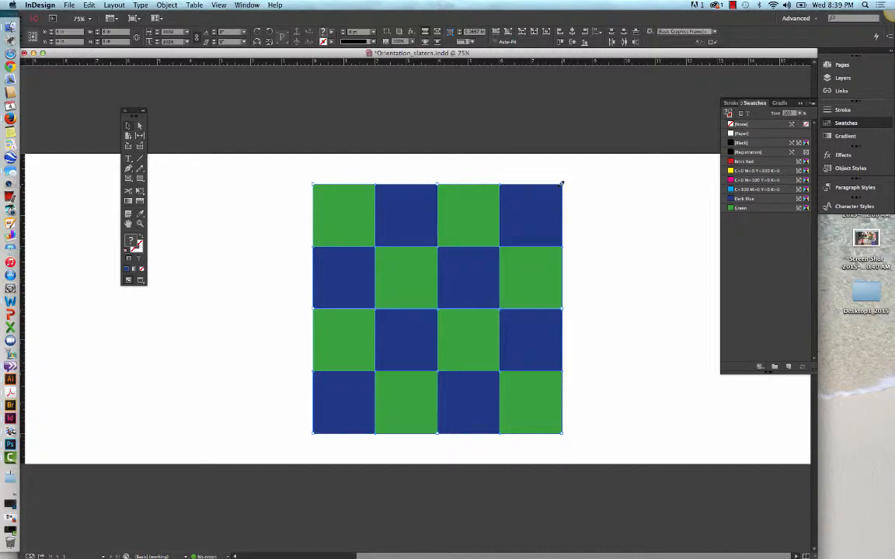
pyautogui.moveTo(562, 184); pyautogui.dragTo(492, 243)
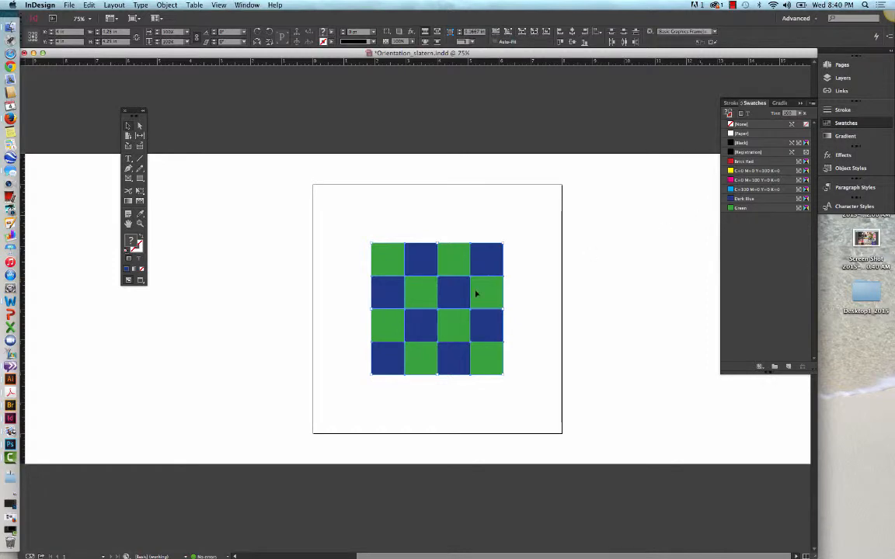
# - Spread the squares apart without resizing them until the grid is about 6.5 in wide and 5.9 in high
pyautogui.moveTo(504, 243); pyautogui.dragTo(633, 178)
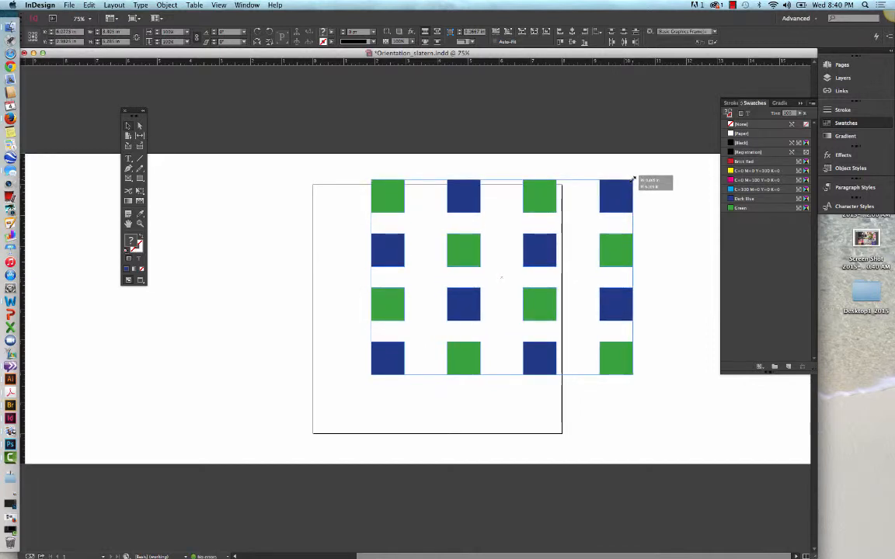
pyautogui.moveTo(633, 179); pyautogui.dragTo(554, 191)
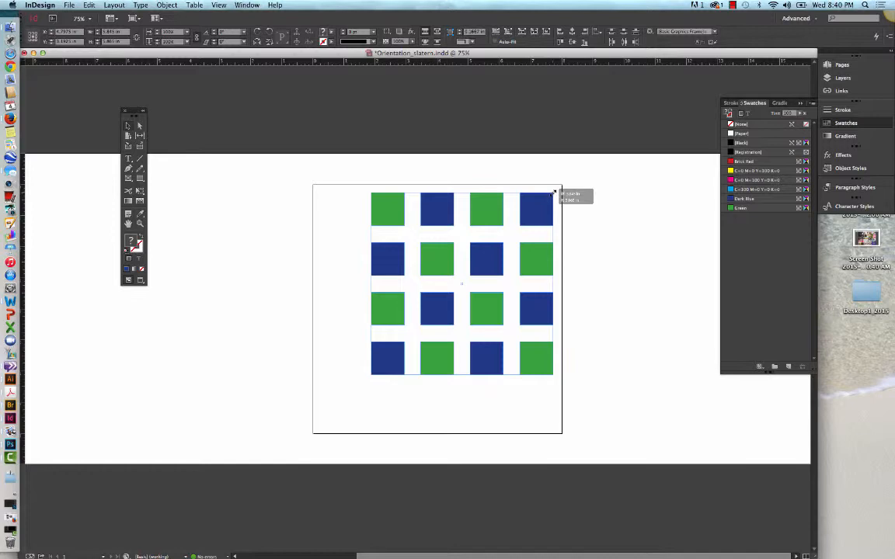
pyautogui.moveTo(554, 191); pyautogui.dragTo(575, 190)
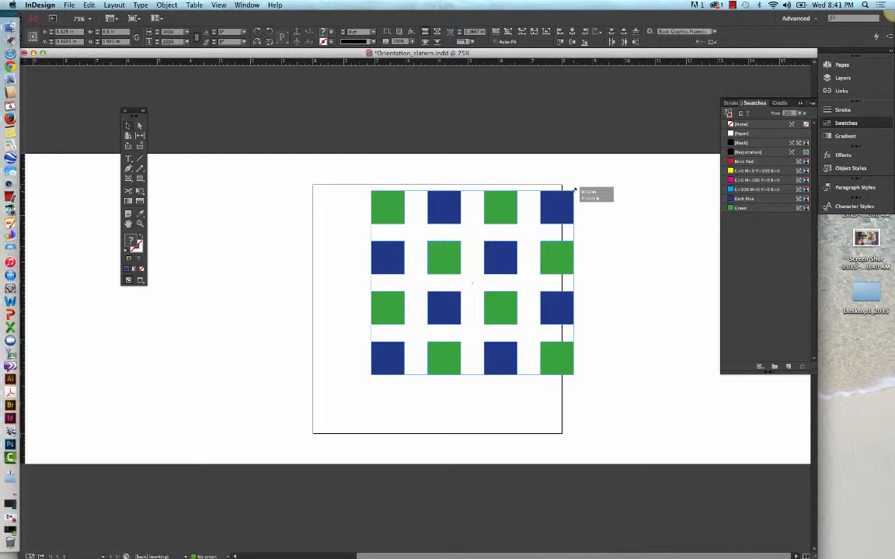
pyautogui.moveTo(575, 189); pyautogui.dragTo(574, 190)
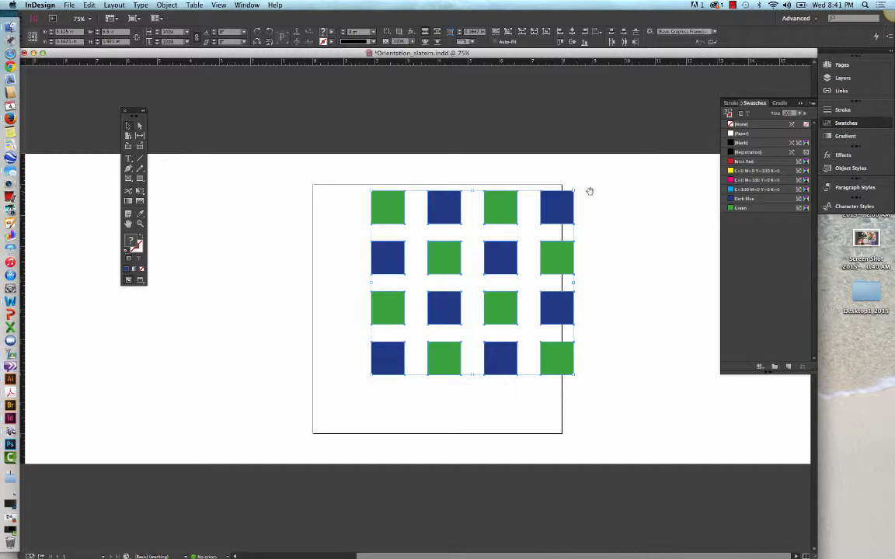
# - Widen the gaps between the squares outward from the grid's center until it is 8 in wide and about 7.3 in high
pyautogui.moveTo(573, 189); pyautogui.dragTo(499, 208)
pyautogui.moveTo(575, 188); pyautogui.dragTo(576, 189)
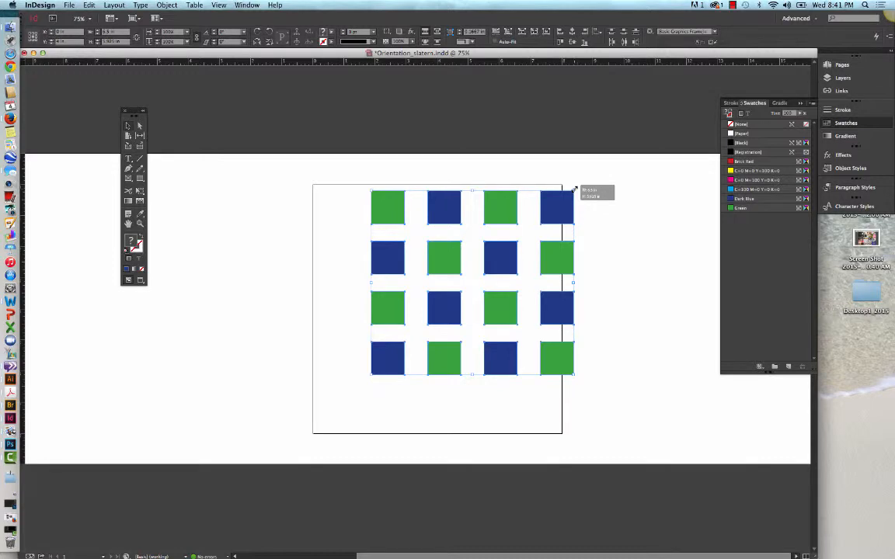
pyautogui.moveTo(575, 189); pyautogui.dragTo(575, 189)
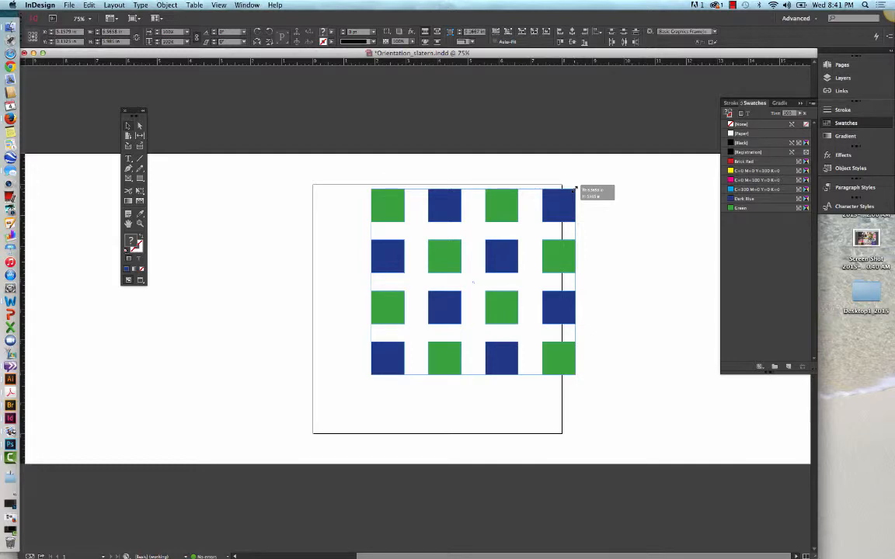
pyautogui.moveTo(575, 189); pyautogui.dragTo(575, 189)
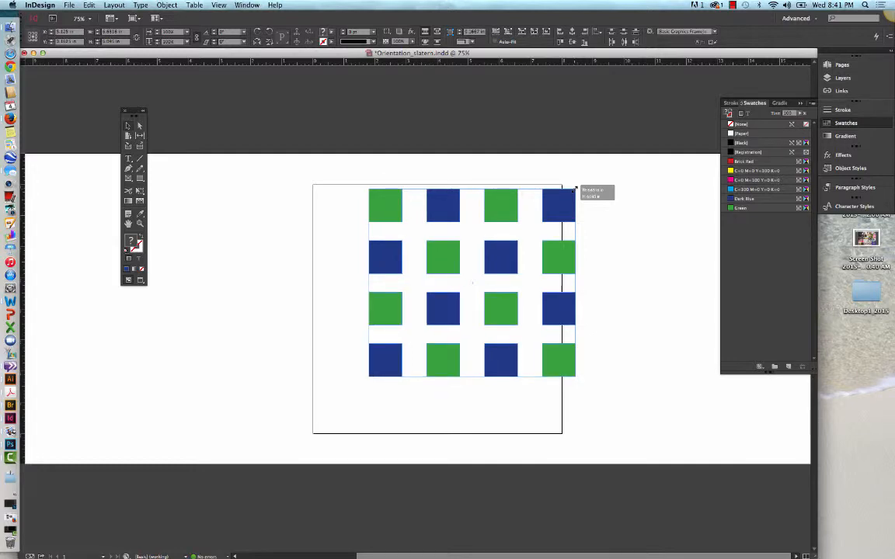
pyautogui.moveTo(576, 189); pyautogui.dragTo(596, 188)
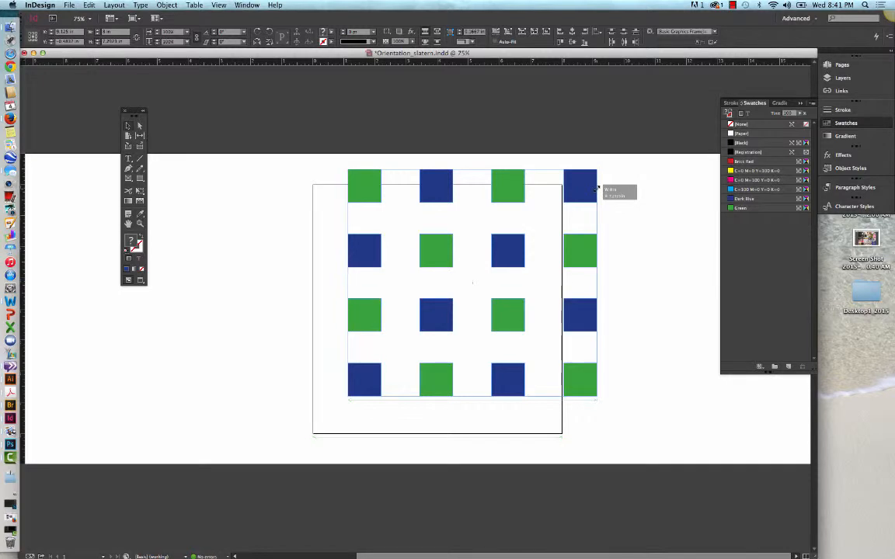
pyautogui.moveTo(597, 188); pyautogui.dragTo(597, 188)
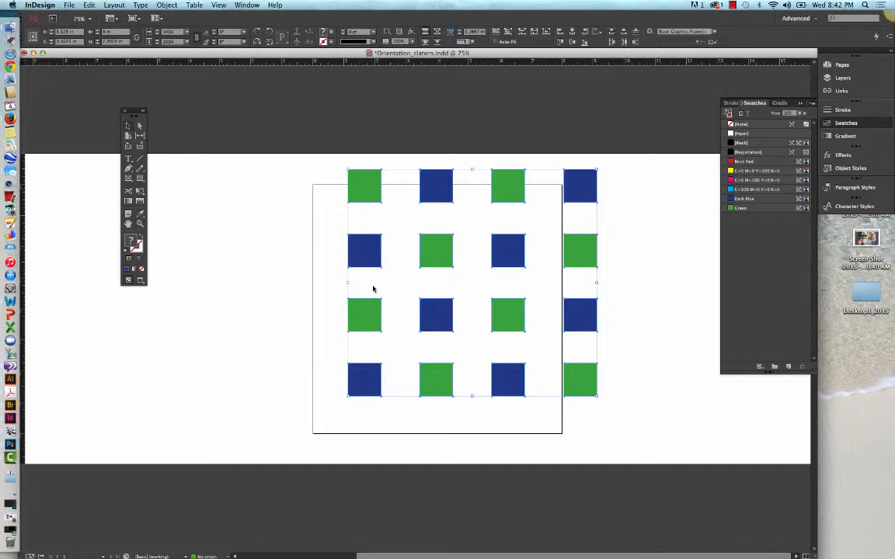
# - Move the spaced grid of squares so that its top and side edges align with the page edges
pyautogui.press('super+shift+g')
pyautogui.moveTo(414, 277); pyautogui.dragTo(406, 267)
pyautogui.moveTo(406, 268); pyautogui.dragTo(371, 283)
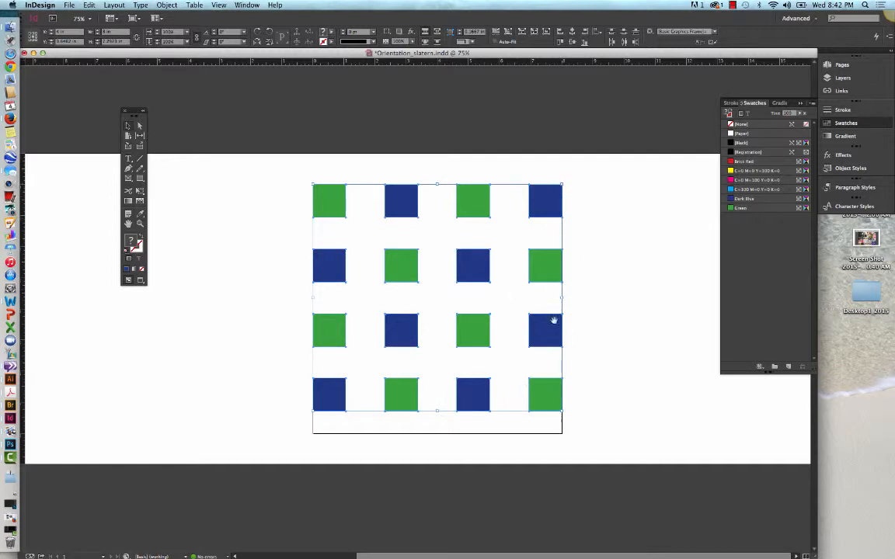
# - Reselect all the squares and spread them from the center until the grid is about 8.1 in wide and 7.4 in high
pyautogui.click(566, 412)
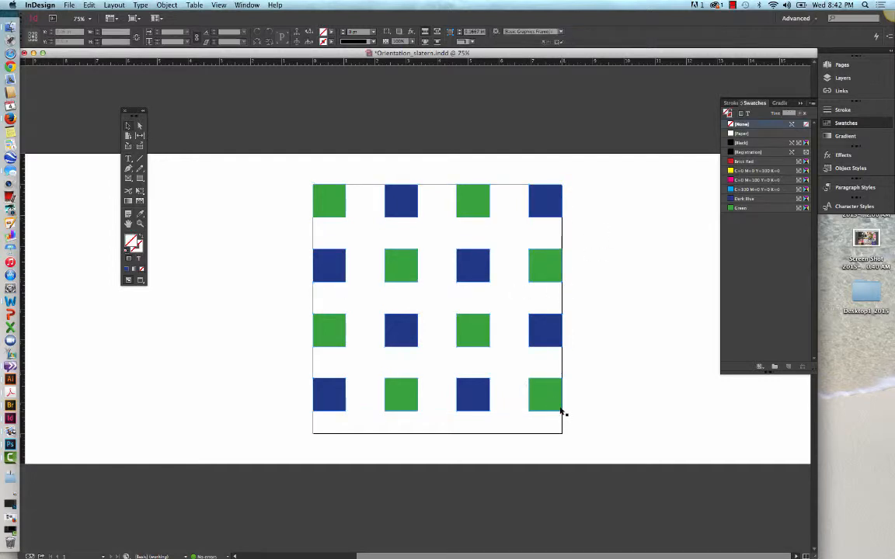
pyautogui.click(559, 409)
pyautogui.click(593, 389)
pyautogui.press('super+a')
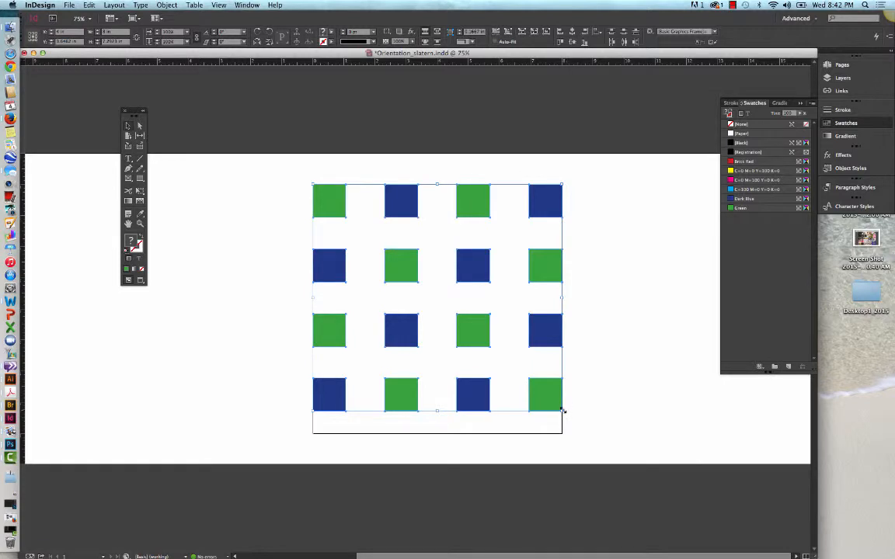
pyautogui.moveTo(563, 411); pyautogui.dragTo(563, 411)
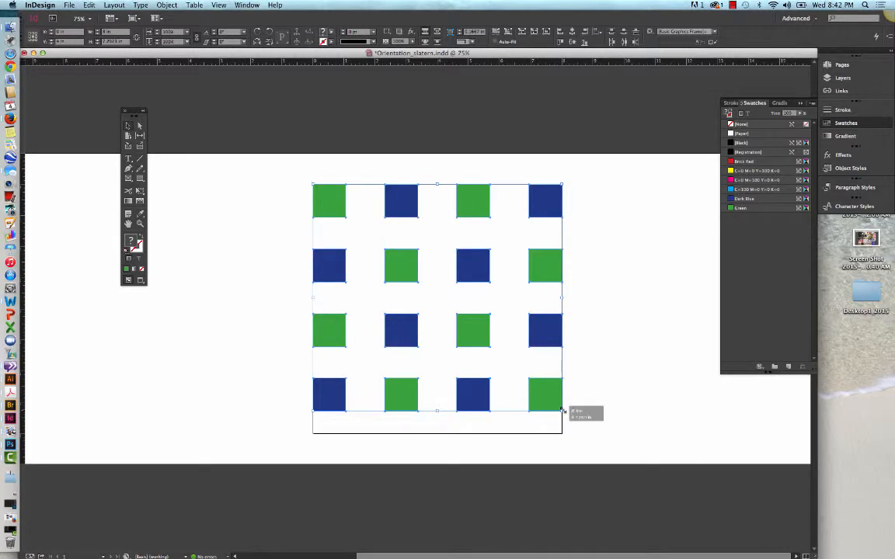
pyautogui.moveTo(563, 411); pyautogui.dragTo(501, 413)
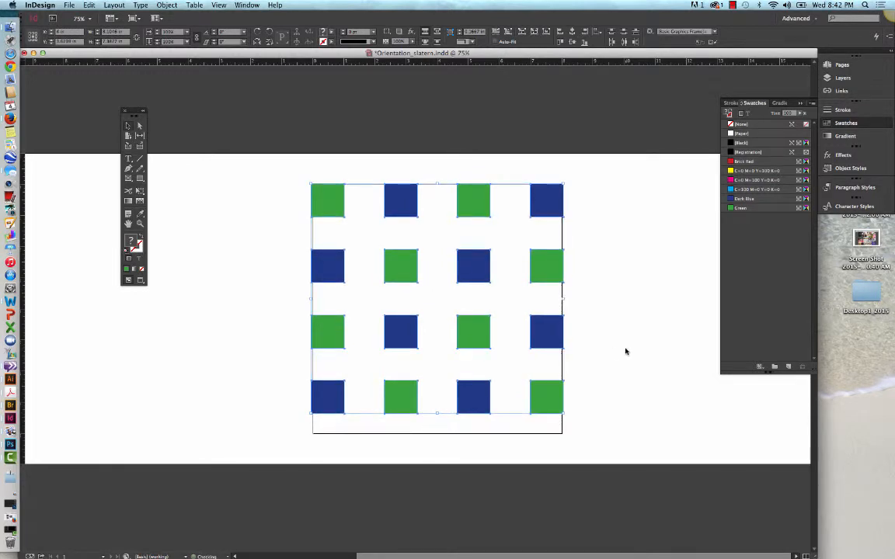
# - Nudge the whole grid of squares down until it is vertically centered on the page, and deselect it
pyautogui.press('Down')
pyautogui.press('Down')
pyautogui.press('Down')
pyautogui.press('Down')
pyautogui.press('Down')
pyautogui.press('Down')
pyautogui.press('Down')
pyautogui.press('Down')
pyautogui.press('Down')
pyautogui.press('Down')
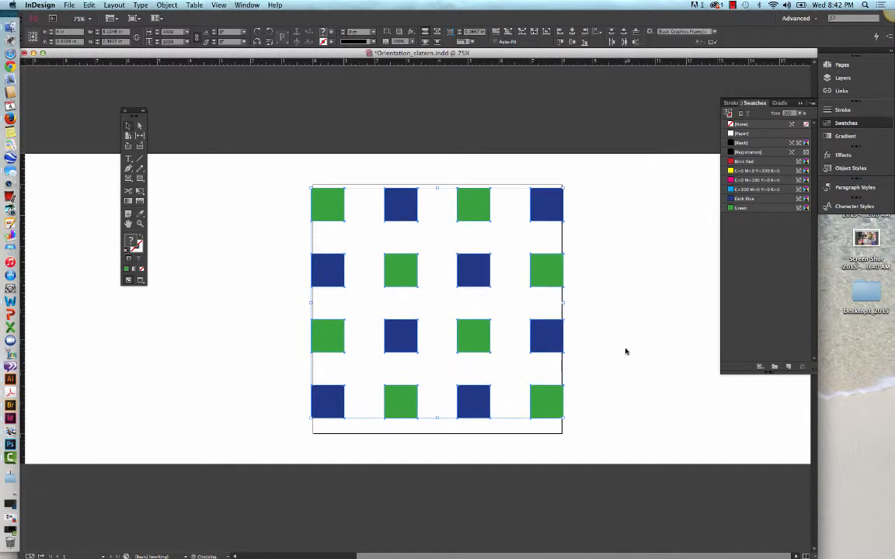
pyautogui.press('Down')
pyautogui.press('Down')
pyautogui.press('Down')
pyautogui.press('Down')
pyautogui.press('Down')
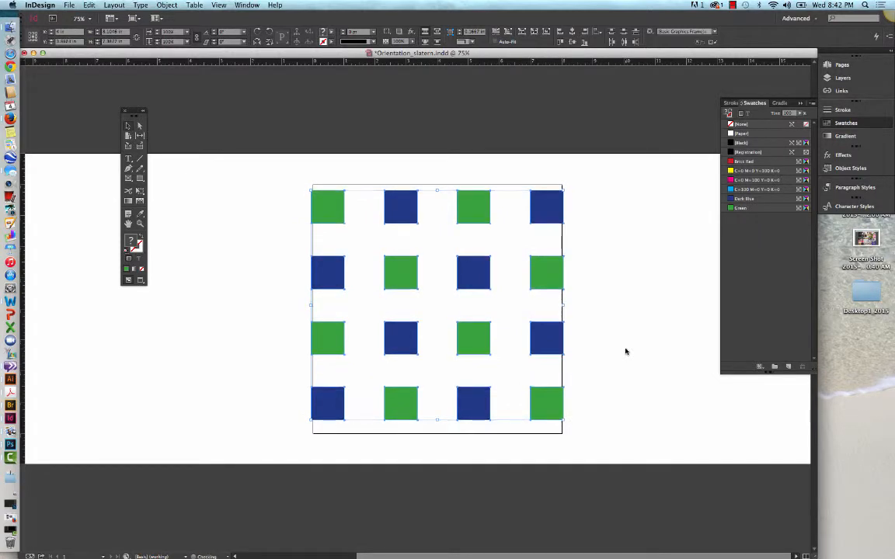
pyautogui.press('Down')
pyautogui.press('Down')
pyautogui.press('Down')
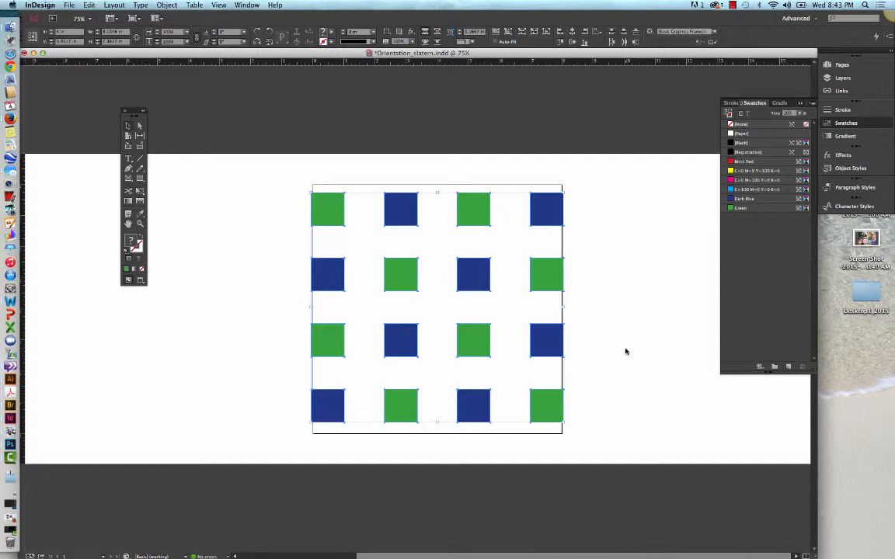
pyautogui.click(626, 352)
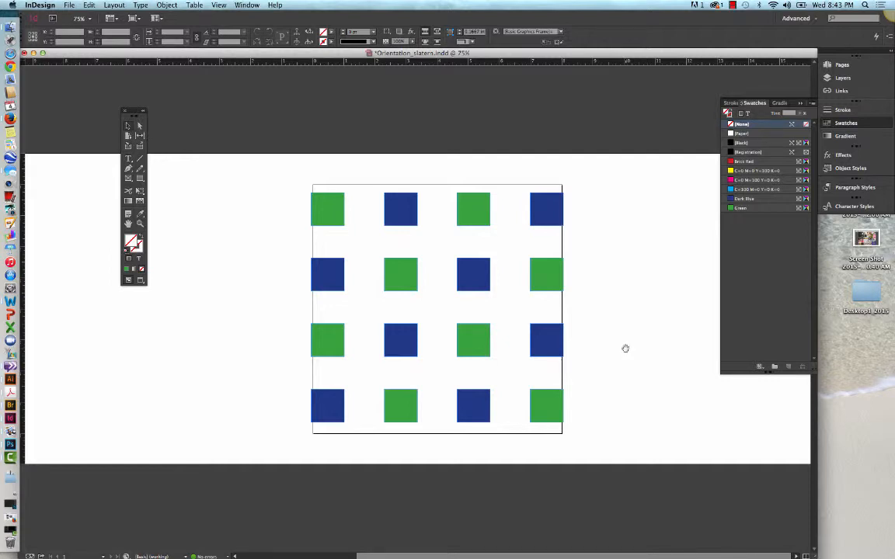
pyautogui.click(557, 413)
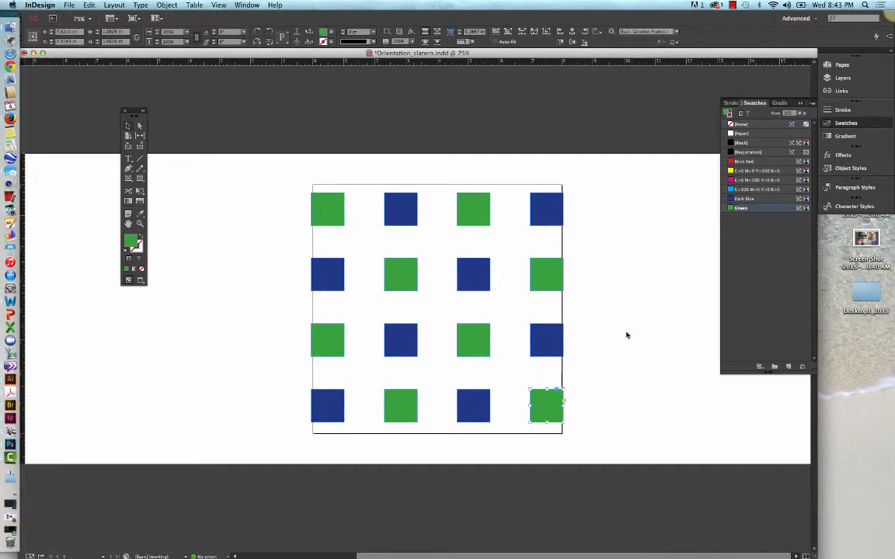
pyautogui.press('super+a')
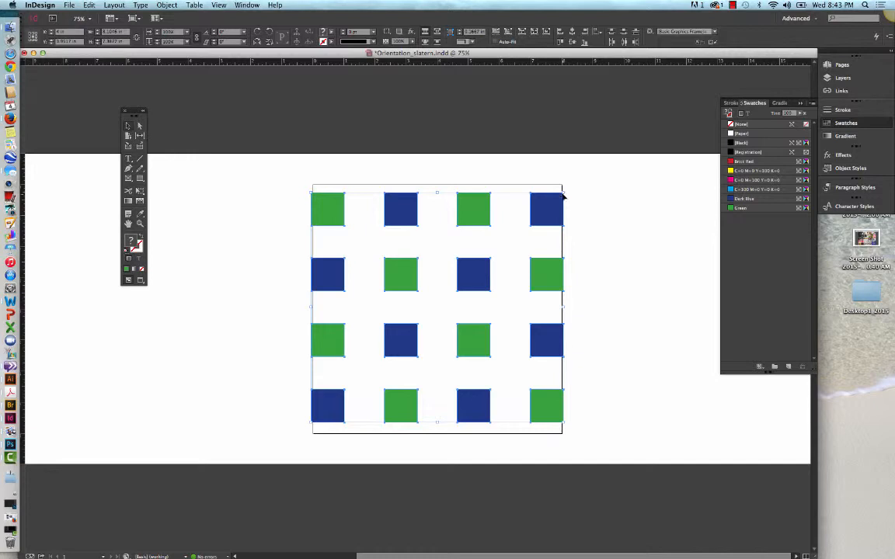
pyautogui.moveTo(563, 193)
pyautogui.mouseDown()
pyautogui.moveTo(548, 225)
pyautogui.moveTo(564, 186)
pyautogui.mouseUp()
pyautogui.click(639, 238)
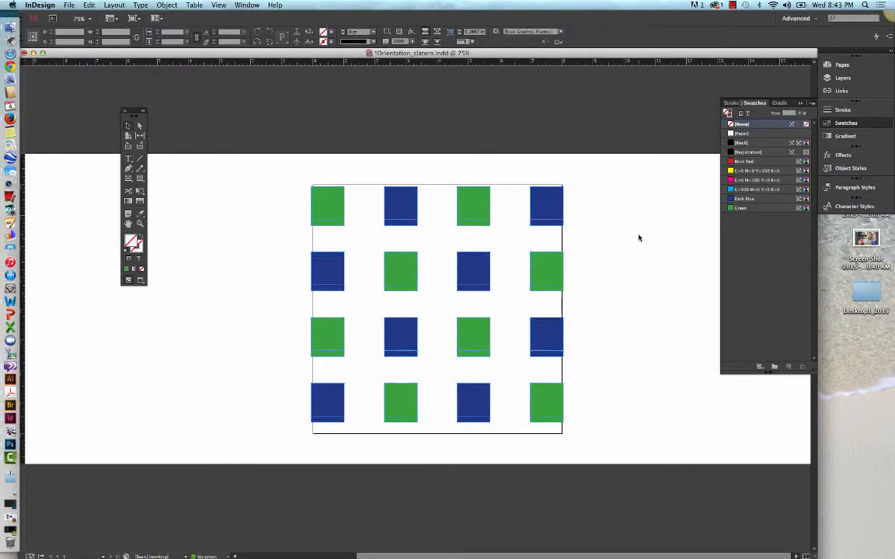
pyautogui.press('super+z')
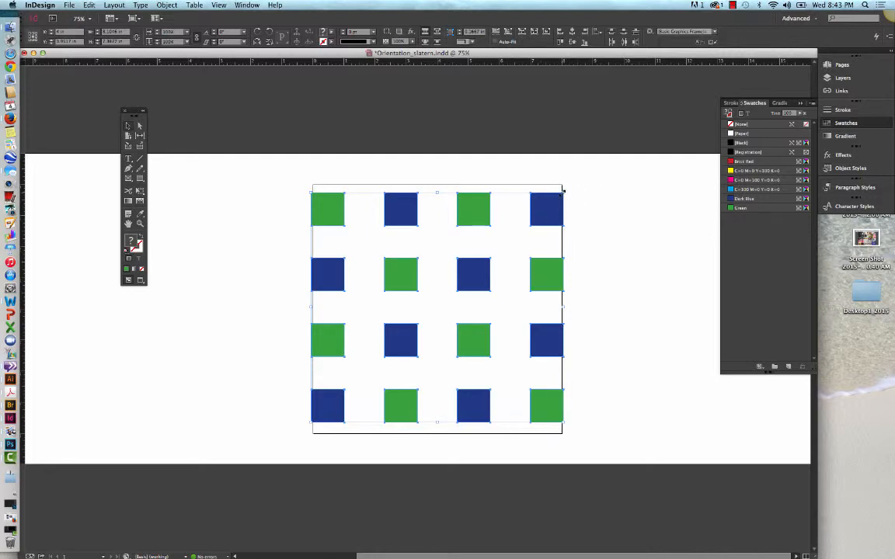
# - Tighten the gaps between the squares toward the grid's center until it is about 5.6 in wide and 5.1 in high, and save the document
pyautogui.moveTo(563, 190); pyautogui.dragTo(564, 191)
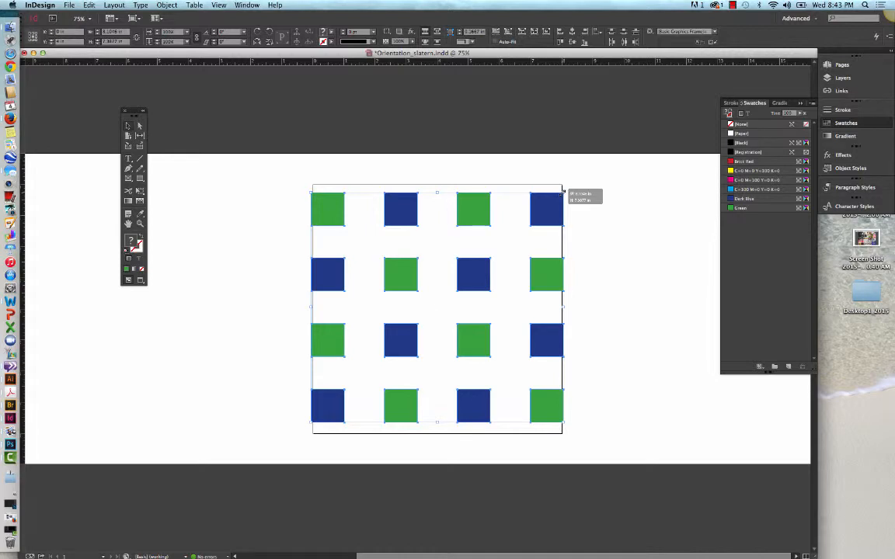
pyautogui.moveTo(564, 189); pyautogui.dragTo(564, 190)
pyautogui.moveTo(564, 189); pyautogui.dragTo(525, 220)
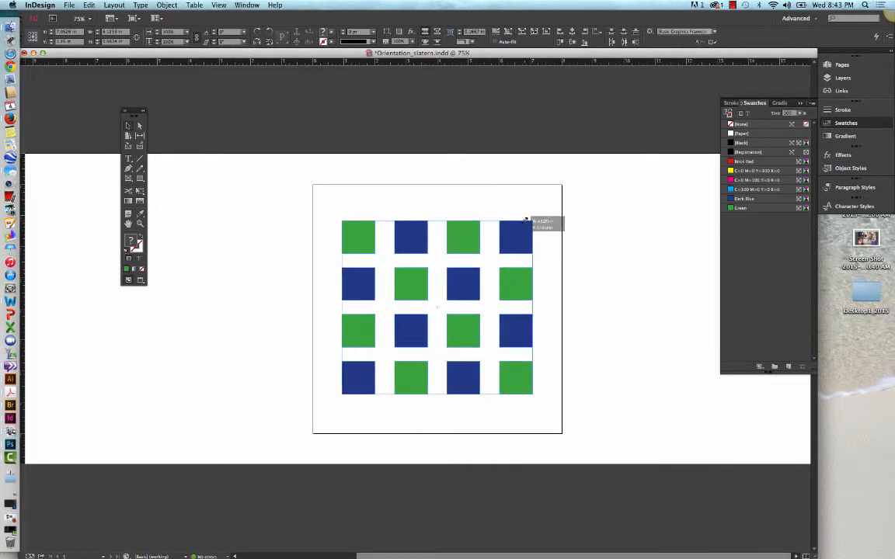
pyautogui.moveTo(525, 220); pyautogui.dragTo(519, 230)
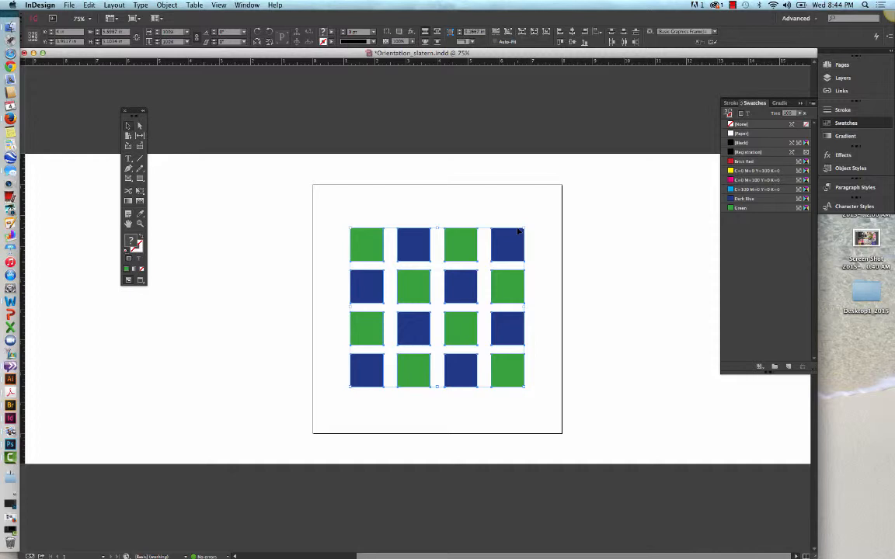
pyautogui.click(638, 246)
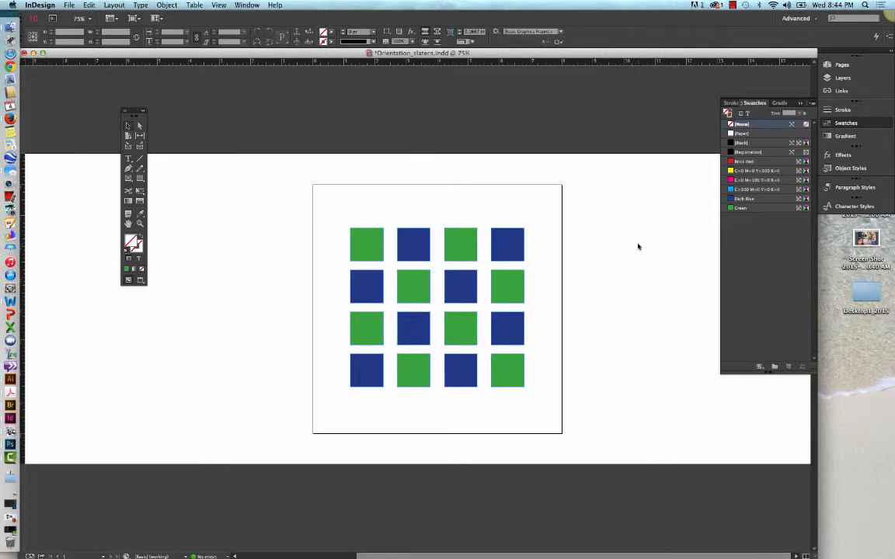
pyautogui.press('super+s')
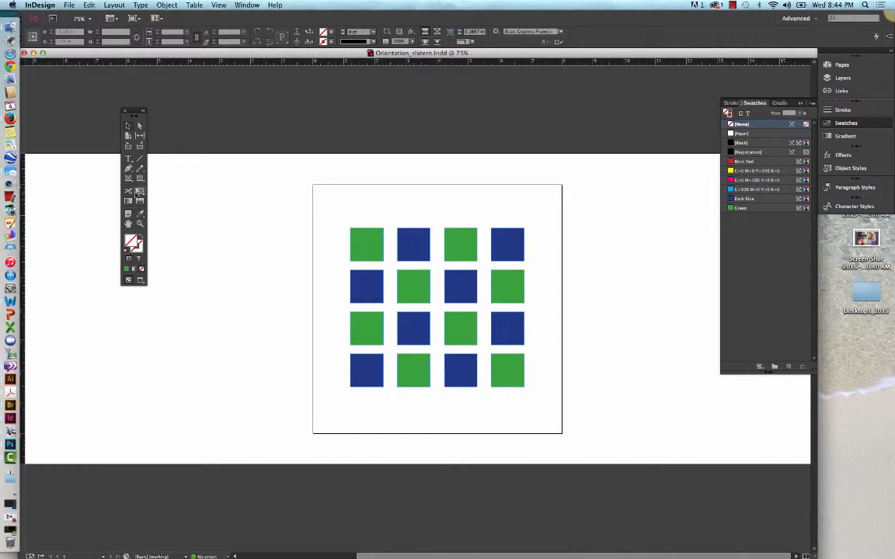
# - With the Gap tool, shift the middle vertical gap left to halve the second column's width and the lowest horizontal gap up to halve the third row's height
pyautogui.click(139, 136)
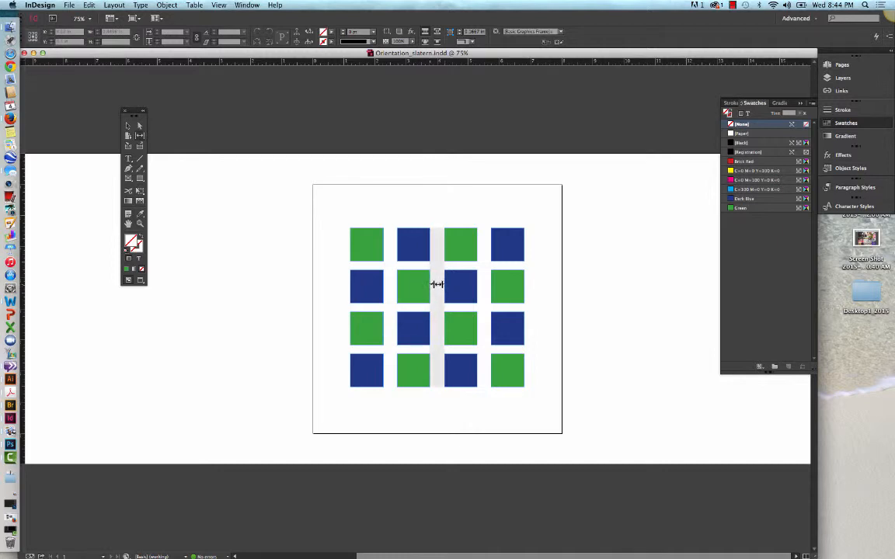
pyautogui.moveTo(436, 285); pyautogui.dragTo(437, 285)
pyautogui.moveTo(437, 284); pyautogui.dragTo(419, 284)
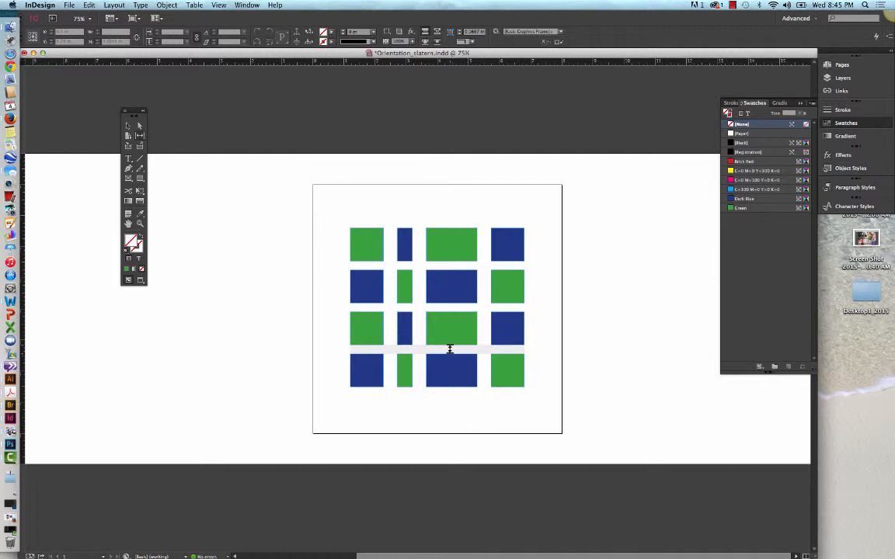
pyautogui.moveTo(450, 349); pyautogui.dragTo(450, 332)
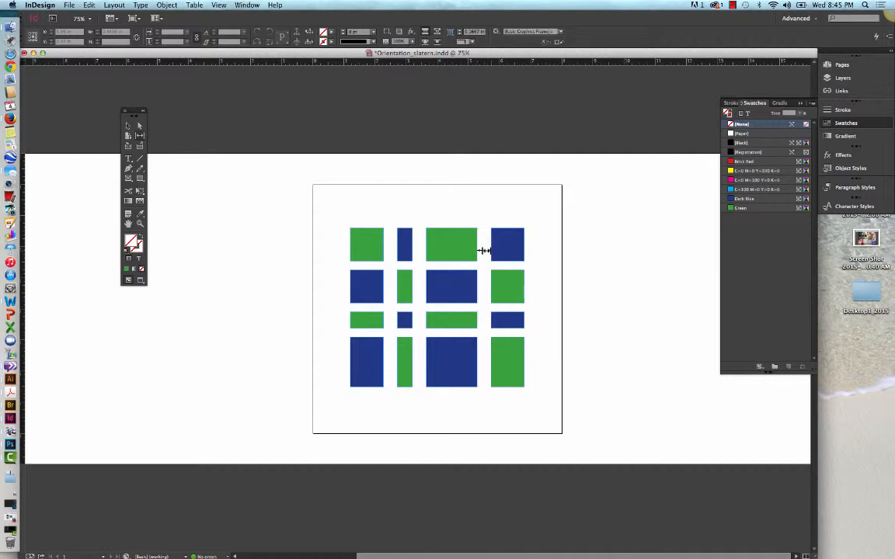
# - Shift only the top row's gap between the third and fourth shapes left, narrowing the green shape and widening the blue one
pyautogui.moveTo(484, 251); pyautogui.dragTo(463, 253)
pyautogui.moveTo(464, 253); pyautogui.dragTo(453, 253)
pyautogui.moveTo(453, 253); pyautogui.dragTo(454, 253)
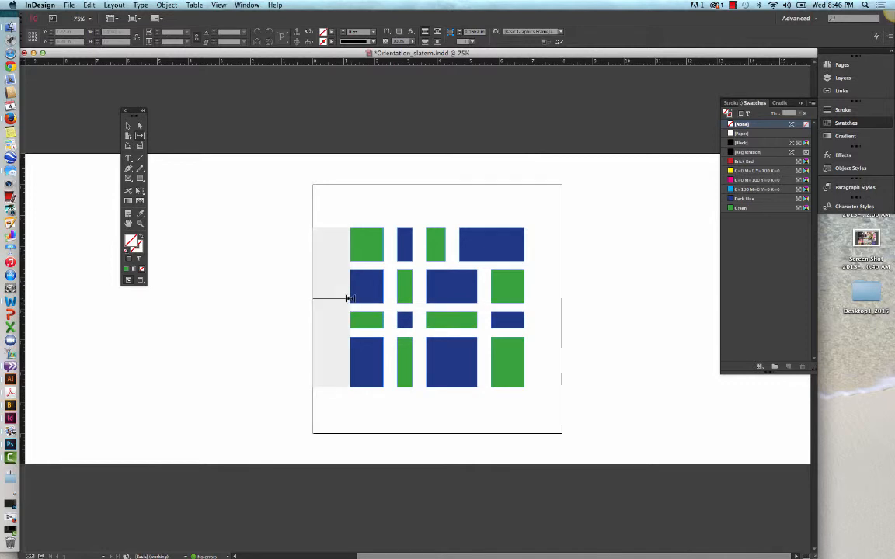
# - Extend the first column's shapes toward the left page edge, and move the two lower rows down together with the gap between them
pyautogui.moveTo(348, 298)
pyautogui.mouseDown()
pyautogui.moveTo(360, 297)
pyautogui.moveTo(343, 298)
pyautogui.mouseUp()
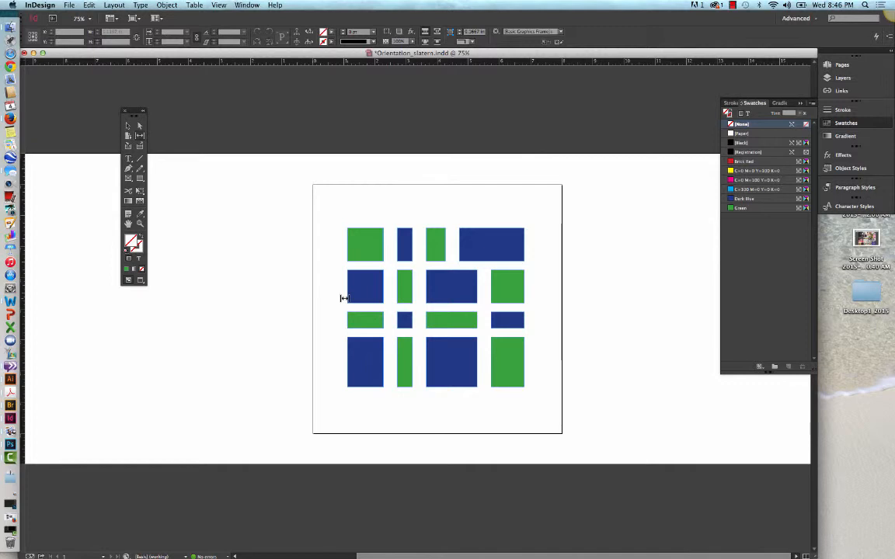
pyautogui.moveTo(345, 298); pyautogui.dragTo(315, 299)
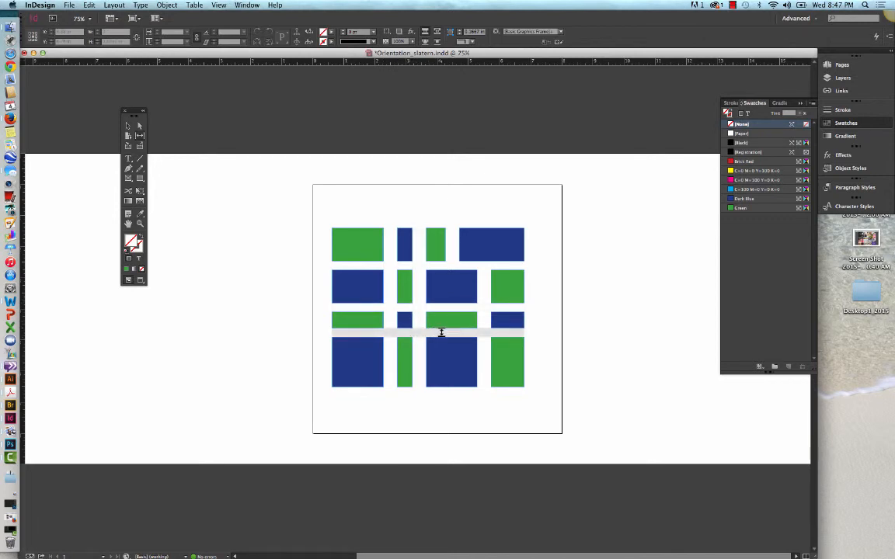
pyautogui.moveTo(441, 332); pyautogui.dragTo(440, 359)
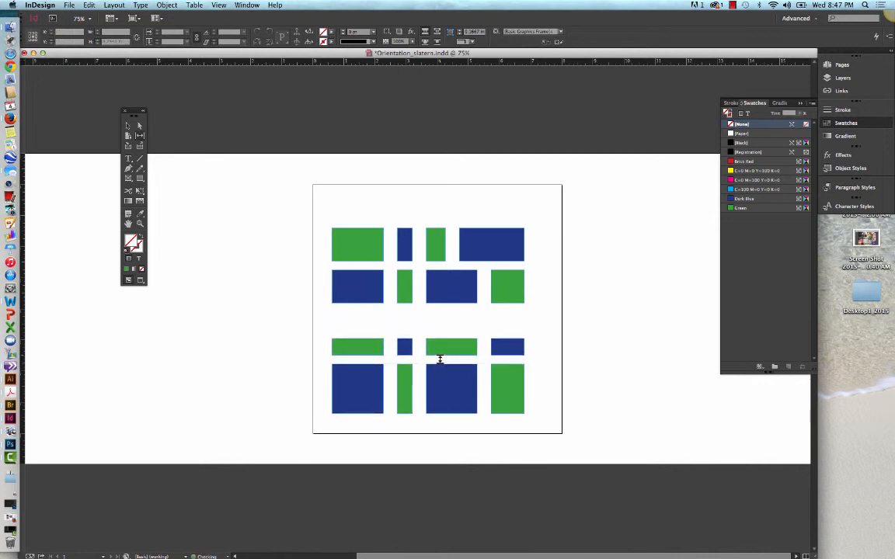